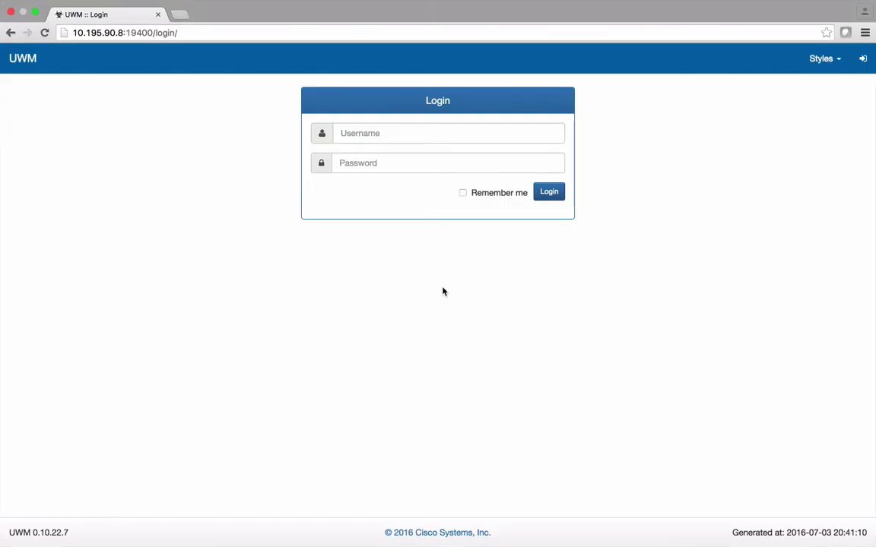
Log in to UWM as the admin user with the account password.
{"action": "left_click", "coordinate": [399, 135]}
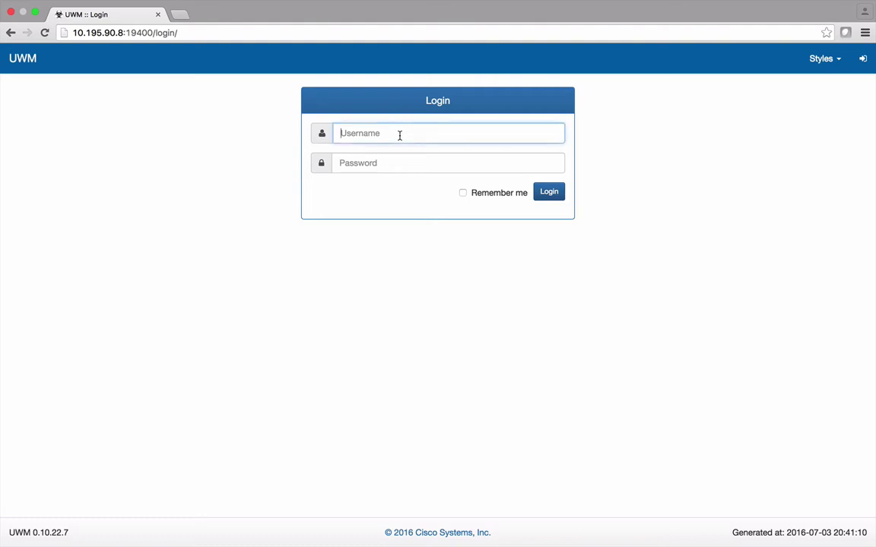
{"action": "type", "text": "uwmadmin"}
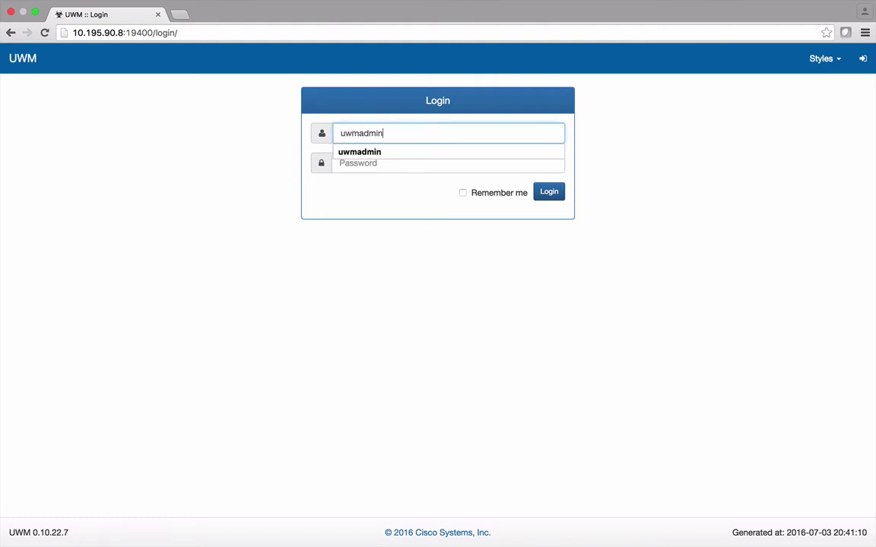
{"action": "key", "text": "Tab"}
{"action": "type", "text": "********"}
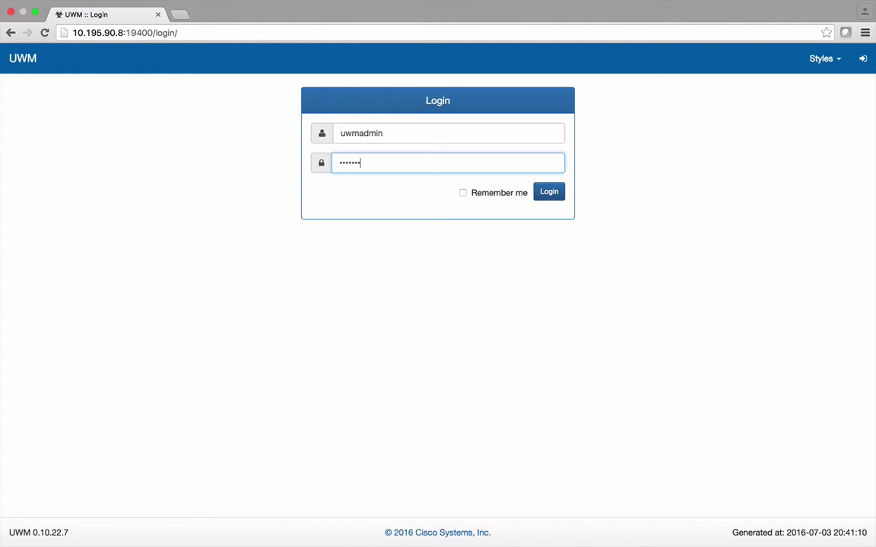
{"action": "key", "text": "Return"}
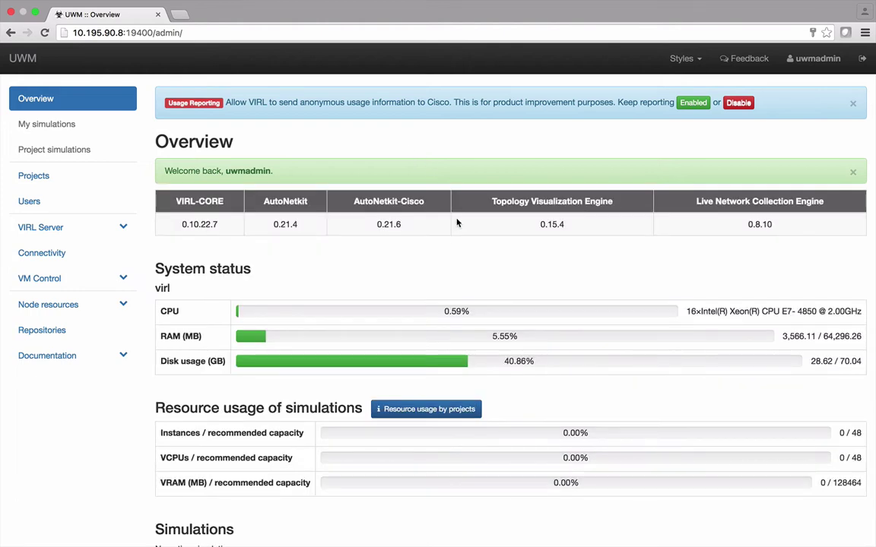
Open Salt Configuration and Status under VIRL Server in the sidebar.
{"action": "left_click", "coordinate": [79, 226]}
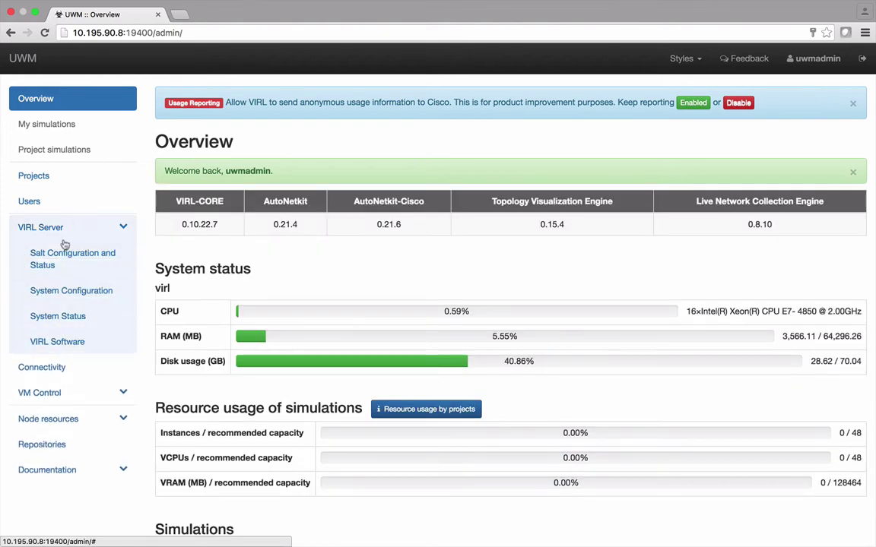
{"action": "left_click", "coordinate": [59, 253]}
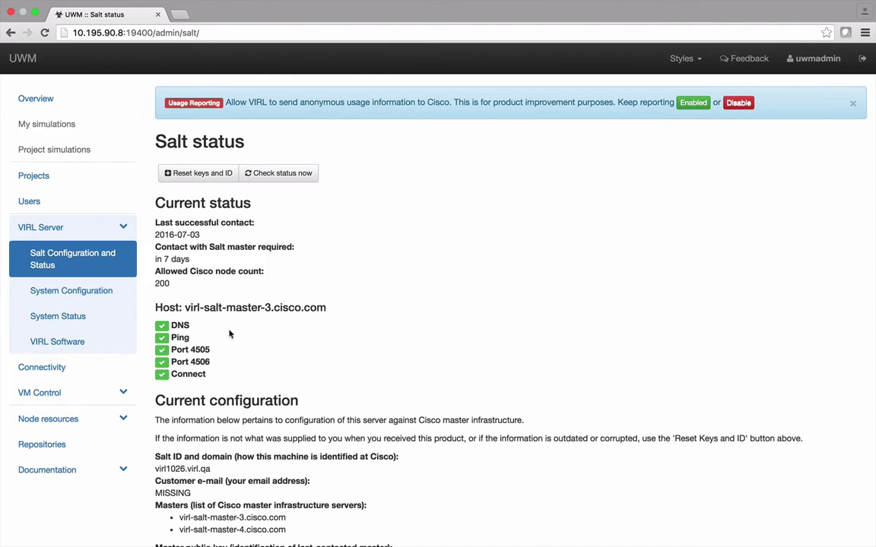
Install the VIRL-CORE package upgrade from the VIRL Software page.
{"action": "left_click", "coordinate": [92, 340]}
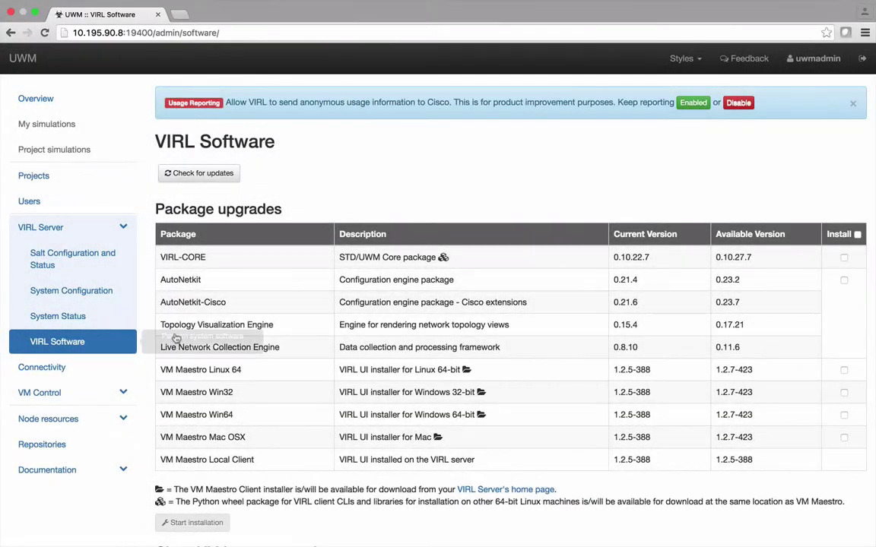
{"action": "left_click", "coordinate": [844, 259]}
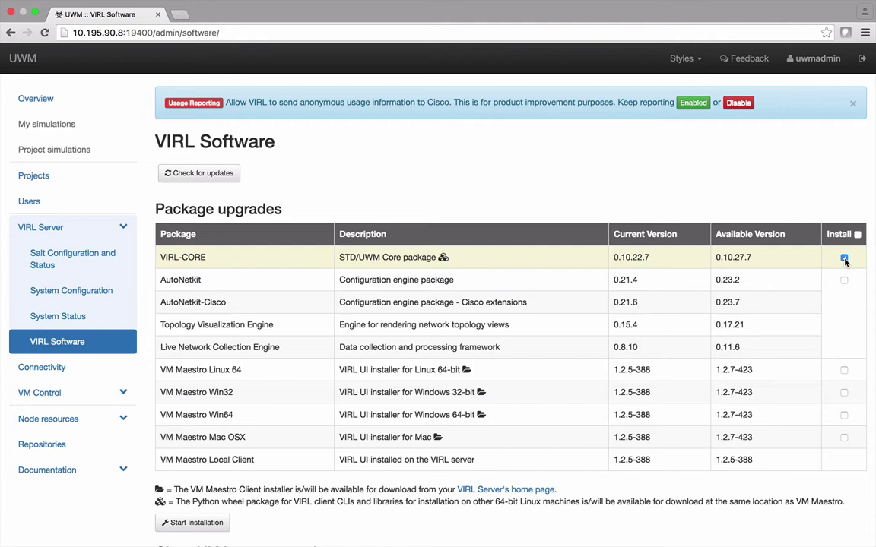
{"action": "left_click", "coordinate": [192, 527]}
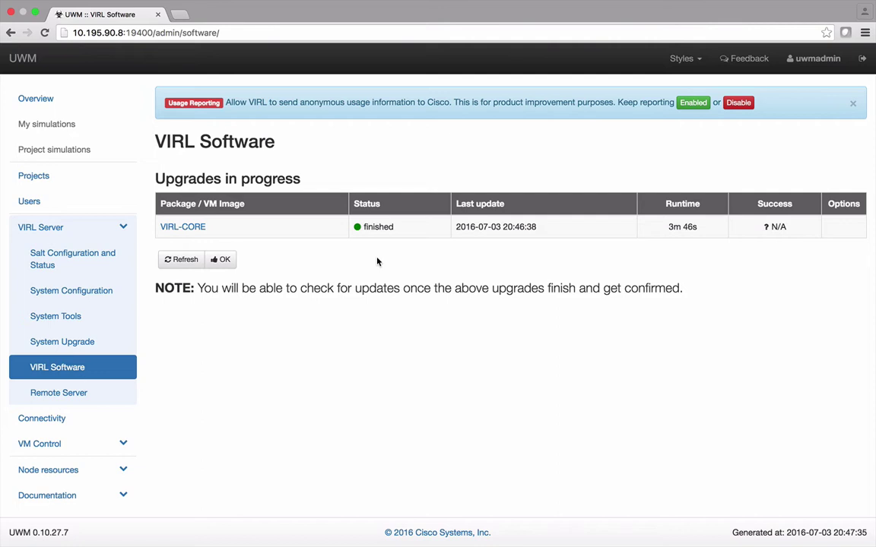
Open System Upgrade, pick the ADVANCED type, and review its package version tables.
{"action": "left_click", "coordinate": [69, 342]}
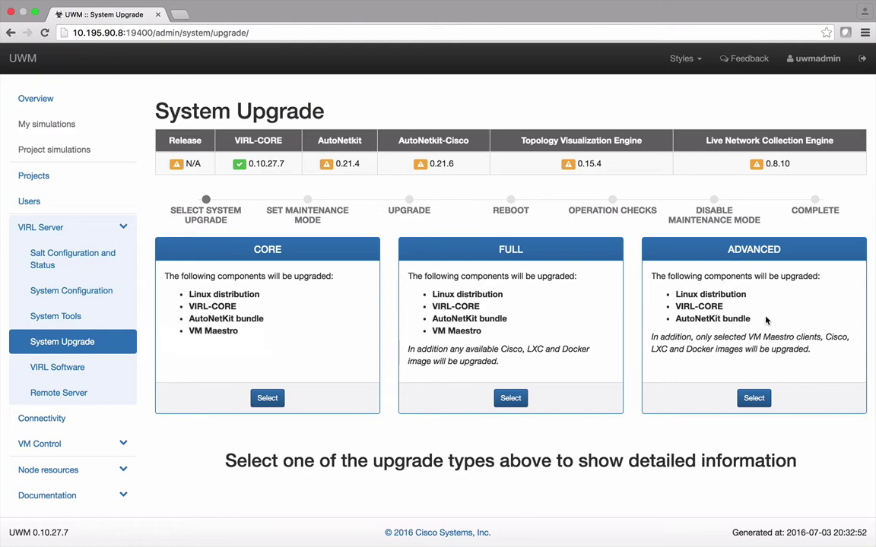
{"action": "left_click", "coordinate": [754, 399]}
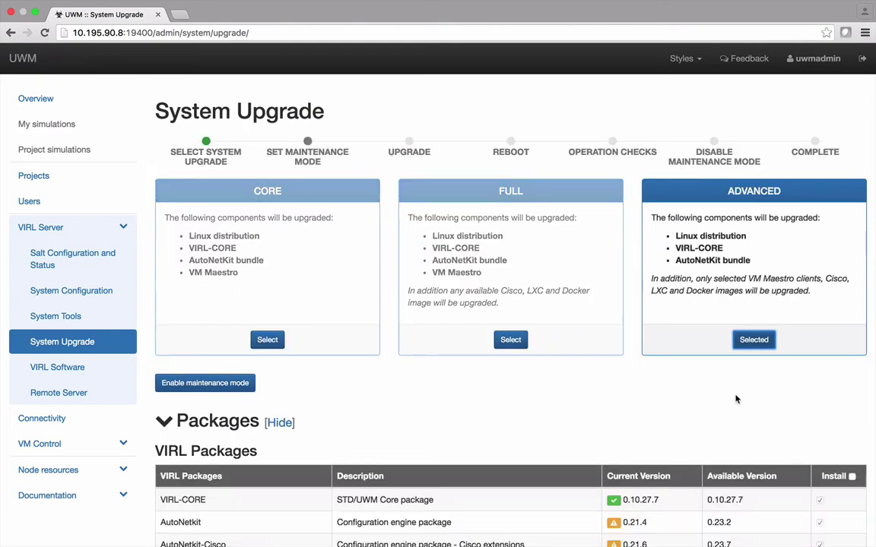
{"action": "scroll", "coordinate": [509, 411], "scroll_direction": "down", "scroll_amount": 6}
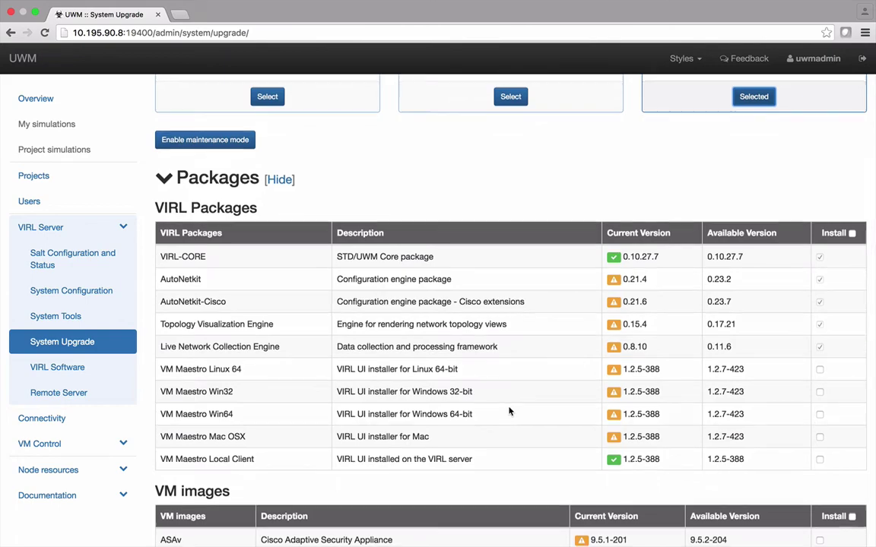
{"action": "scroll", "coordinate": [509, 412], "scroll_direction": "down", "scroll_amount": 8}
{"action": "scroll", "coordinate": [510, 411], "scroll_direction": "down", "scroll_amount": 4}
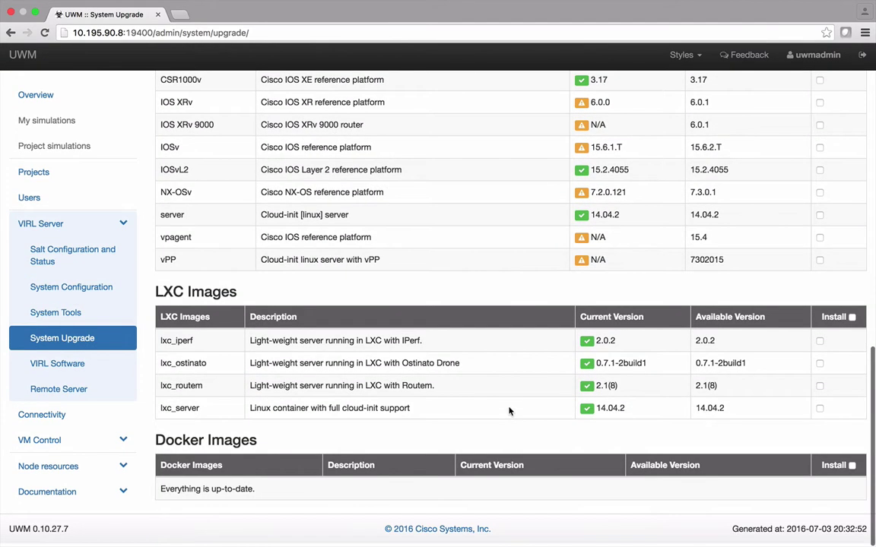
{"action": "scroll", "coordinate": [509, 411], "scroll_direction": "up", "scroll_amount": 20}
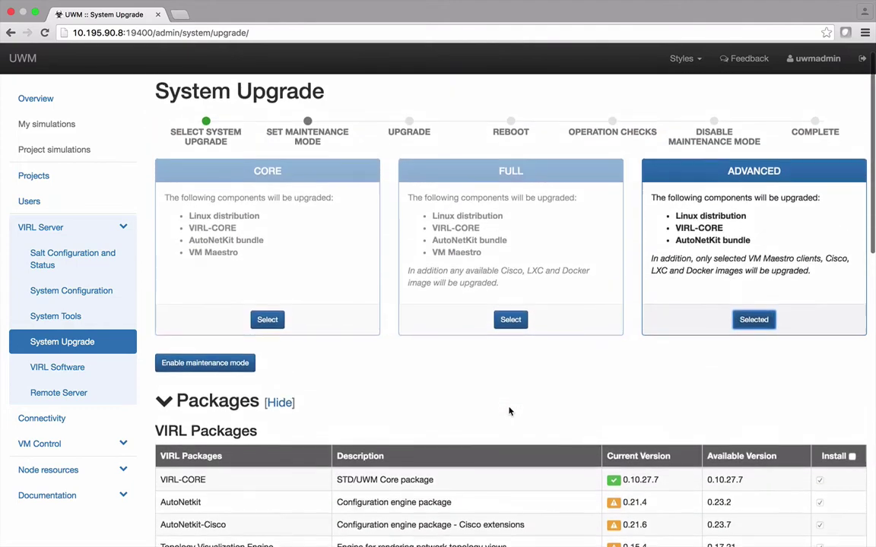
Switch to the FULL upgrade type and enable maintenance mode with message 'VIRL Release Upgrade'.
{"action": "left_click", "coordinate": [511, 327]}
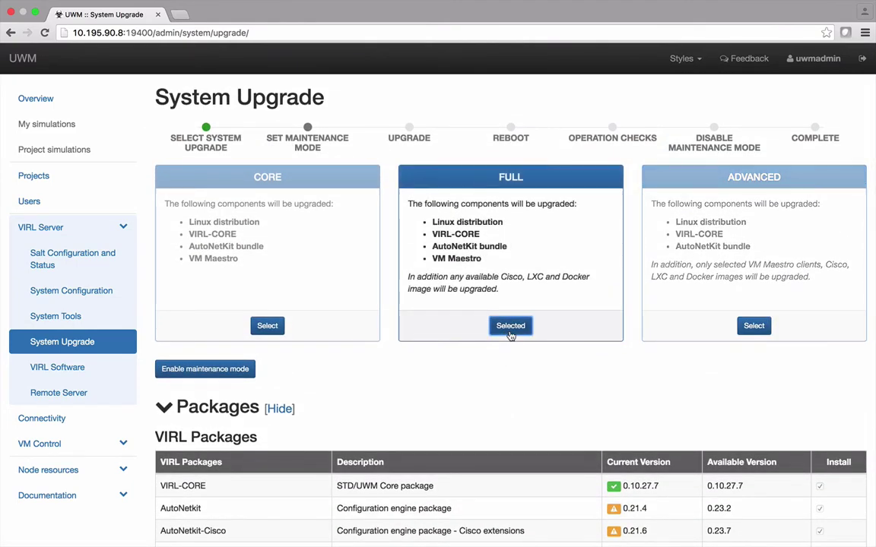
{"action": "left_click", "coordinate": [218, 369]}
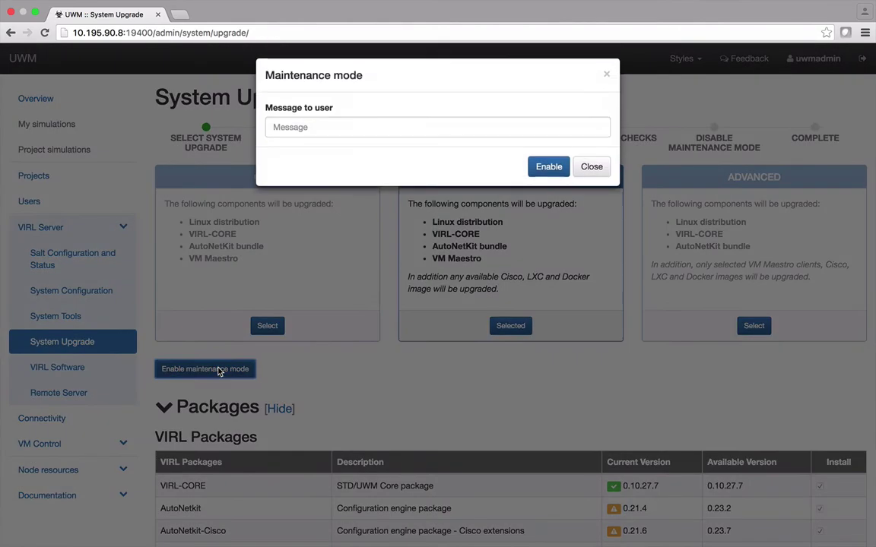
{"action": "left_click", "coordinate": [294, 131]}
{"action": "type", "text": "VIRL"}
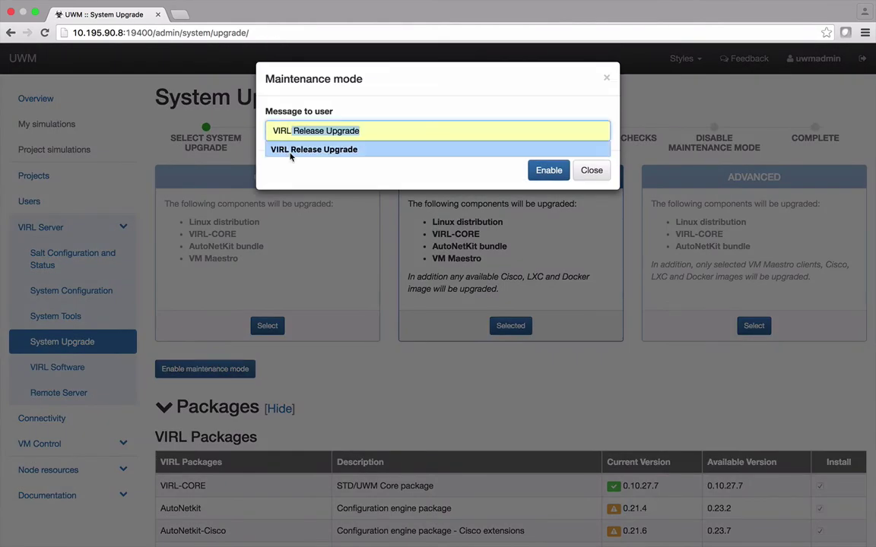
{"action": "left_click", "coordinate": [291, 150]}
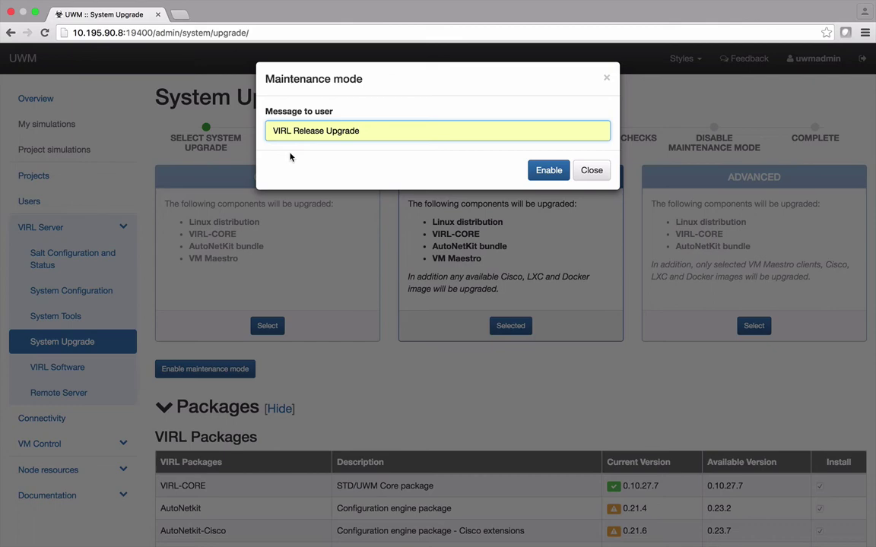
{"action": "left_click", "coordinate": [547, 170]}
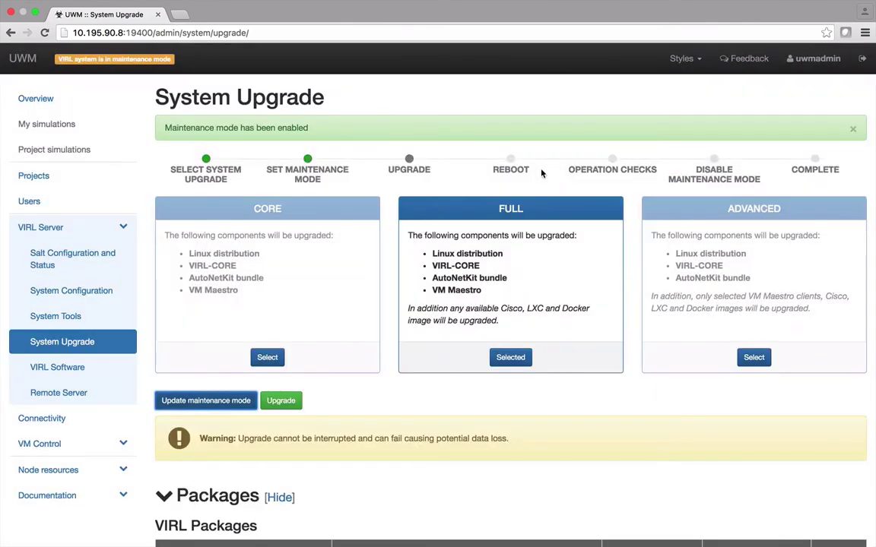
Run the FULL upgrade, then reboot the server when prompted.
{"action": "left_click", "coordinate": [272, 401]}
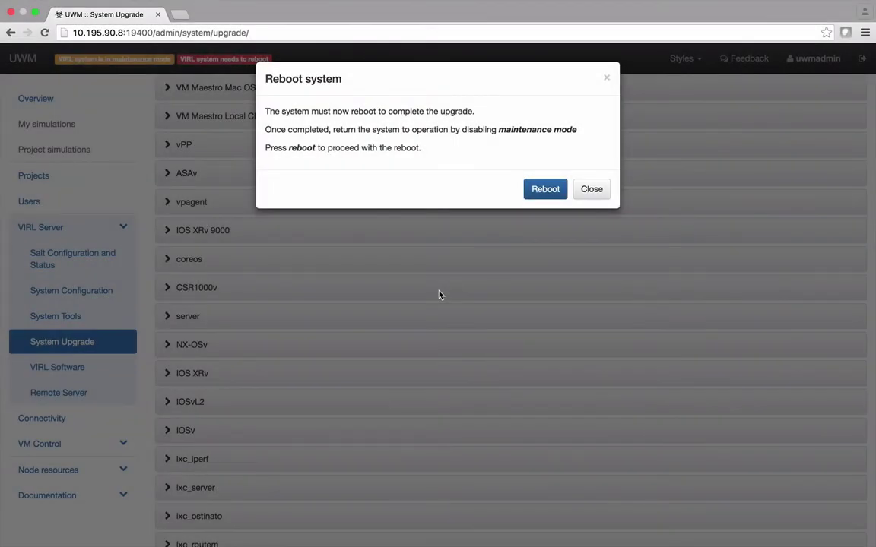
{"action": "left_click", "coordinate": [545, 192]}
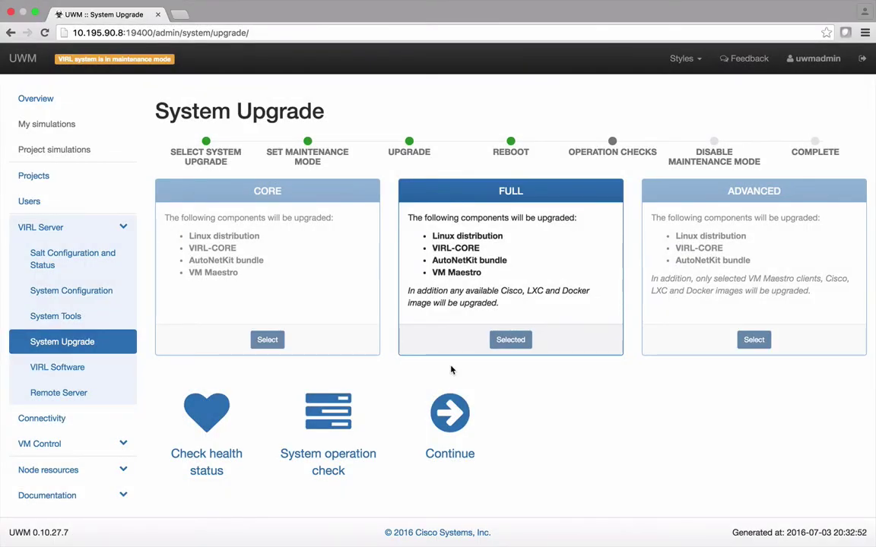
Review the Health Status page to confirm all server and service checks pass.
{"action": "left_click", "coordinate": [207, 420]}
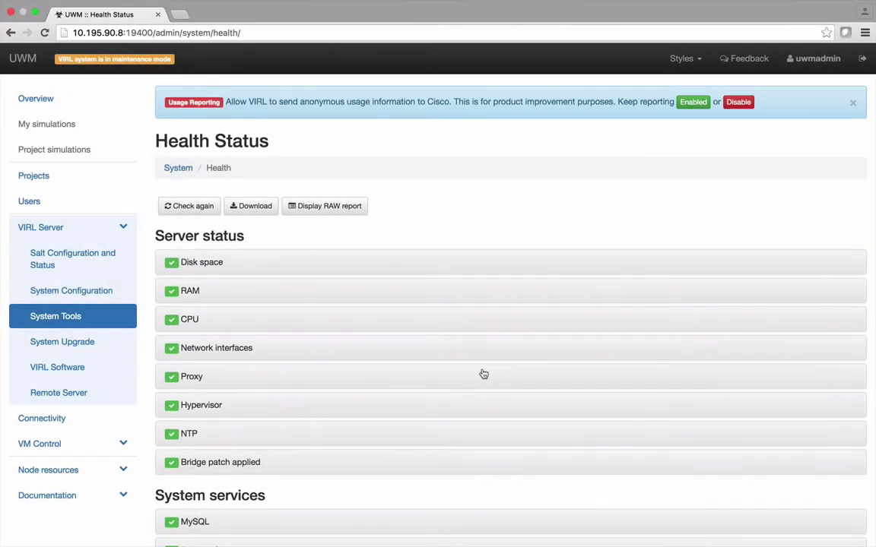
{"action": "scroll", "coordinate": [484, 374], "scroll_direction": "down", "scroll_amount": 5}
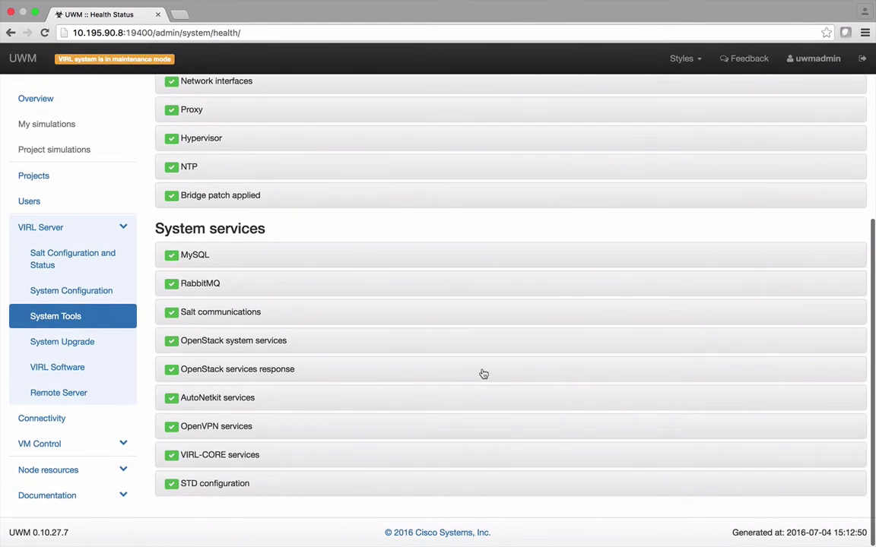
{"action": "scroll", "coordinate": [484, 374], "scroll_direction": "up", "scroll_amount": 5}
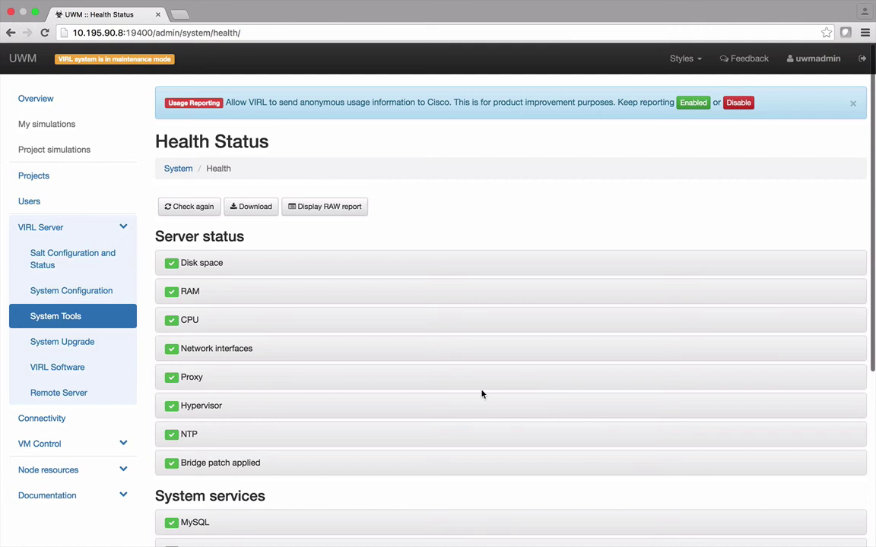
Visit the System operation check page, then return to the System Upgrade wizard.
{"action": "left_click", "coordinate": [50, 343]}
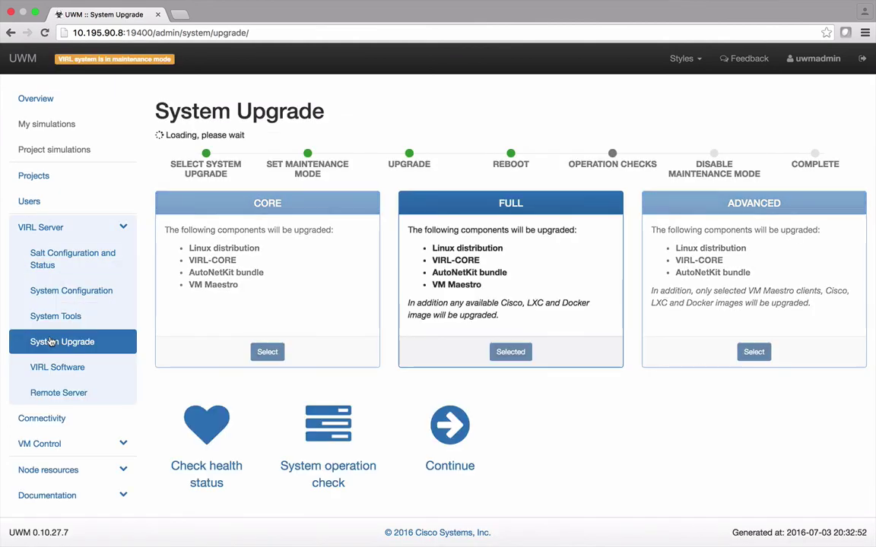
{"action": "left_click", "coordinate": [319, 425]}
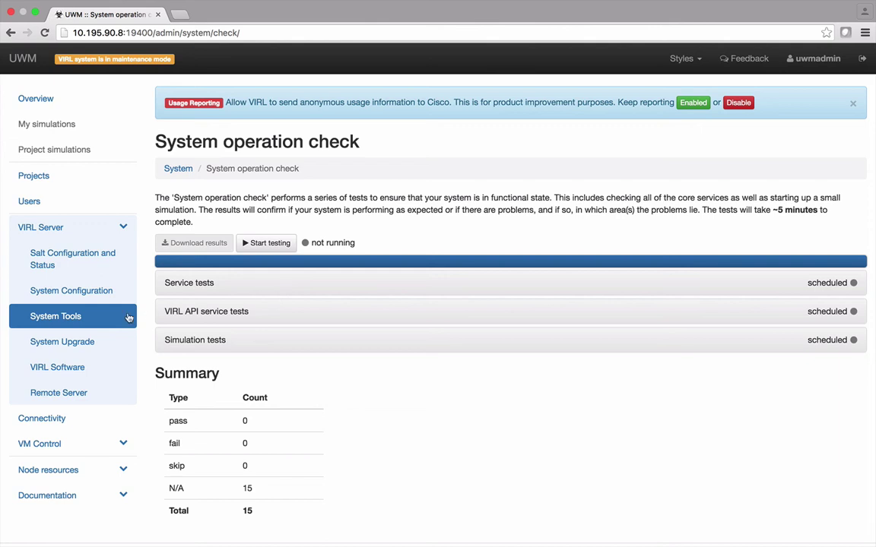
{"action": "left_click", "coordinate": [69, 344]}
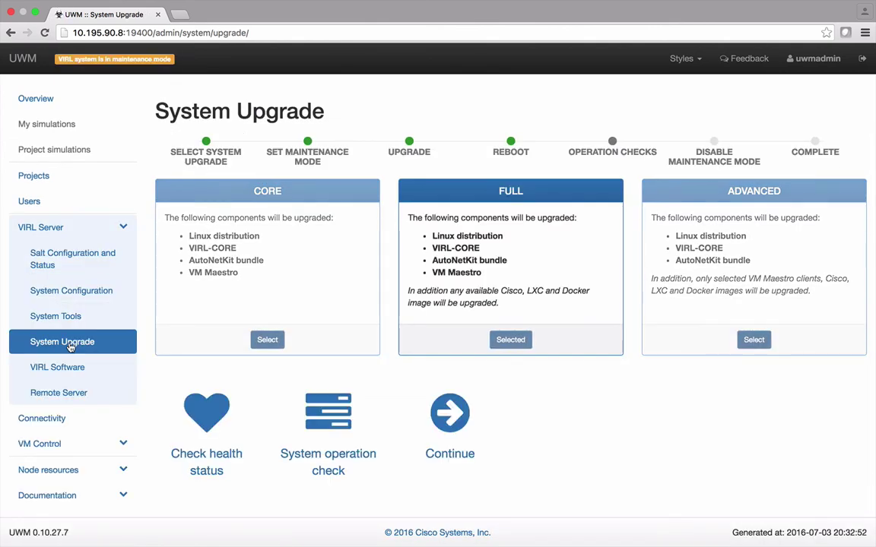
Continue past Operation Checks, disable maintenance mode, and complete the upgrade to release 1.2.53.
{"action": "left_click", "coordinate": [454, 414]}
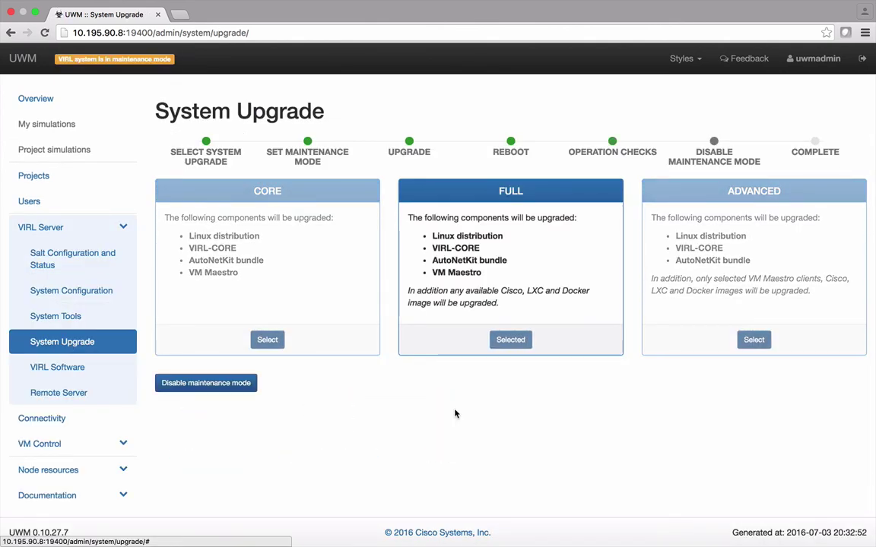
{"action": "left_click", "coordinate": [214, 384]}
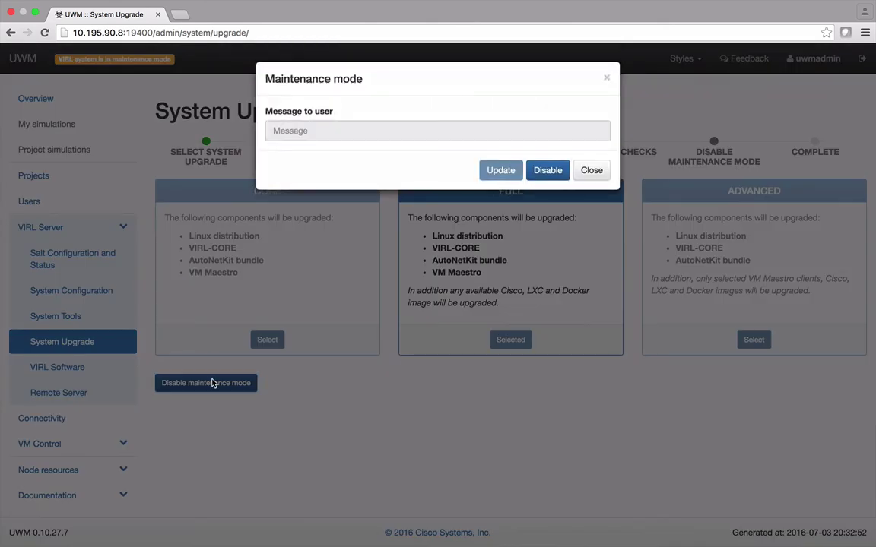
{"action": "left_click", "coordinate": [546, 170]}
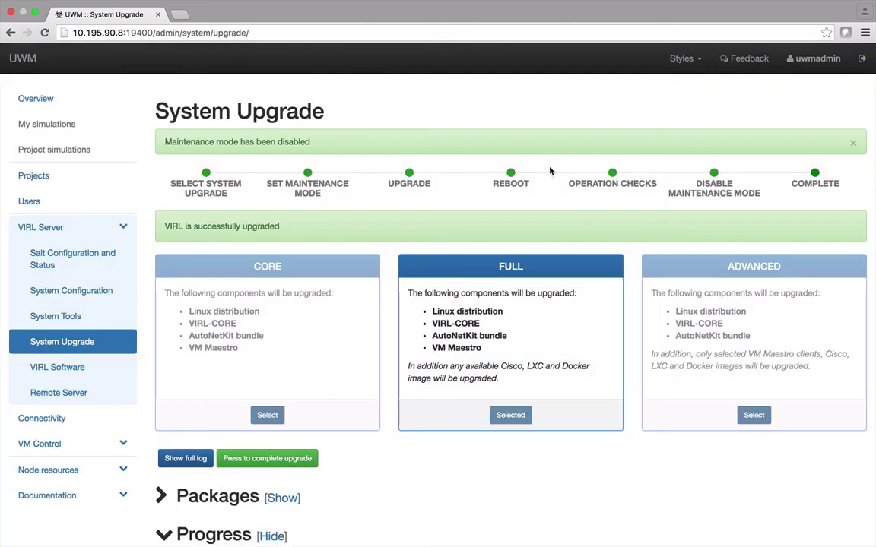
{"action": "left_click", "coordinate": [286, 459]}
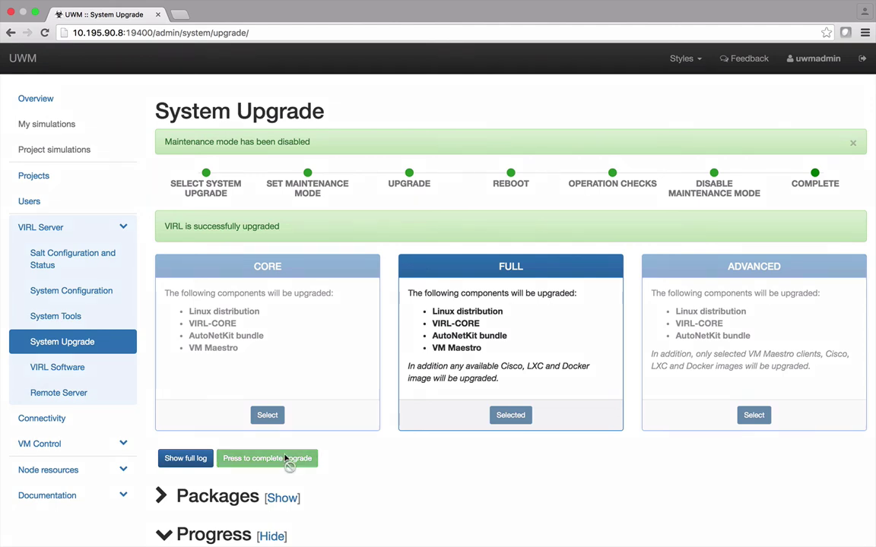